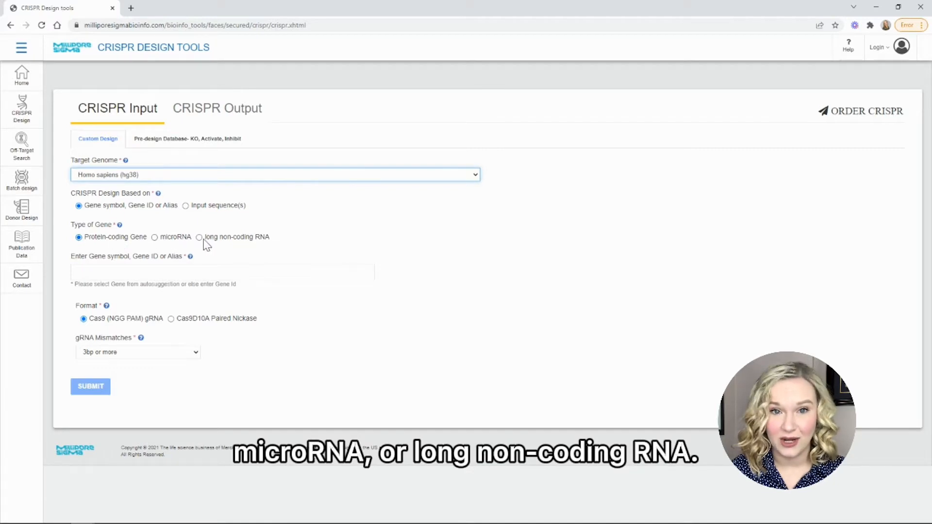
Enter EGR1 as the gene symbol, choose the early growth response 1 suggestion and submit the custom CRISPR design.
left_click(166, 271)
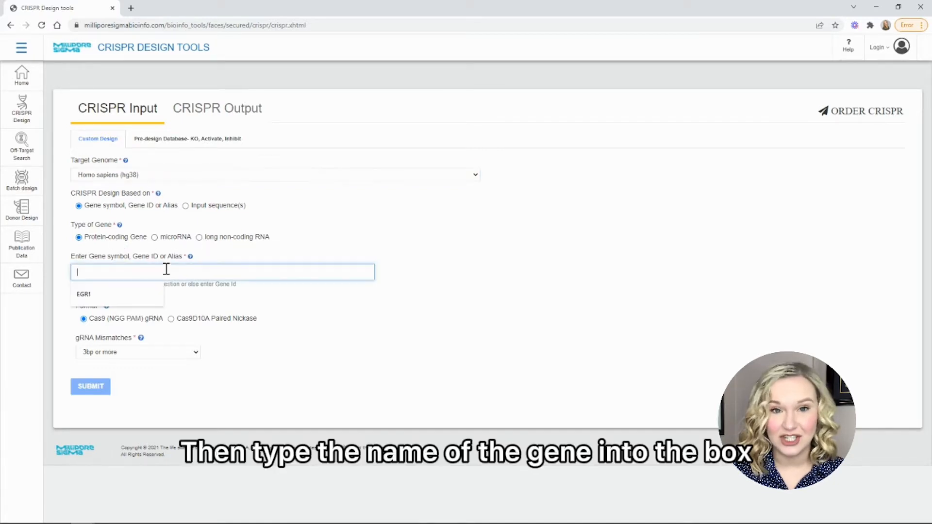
type("EGR1")
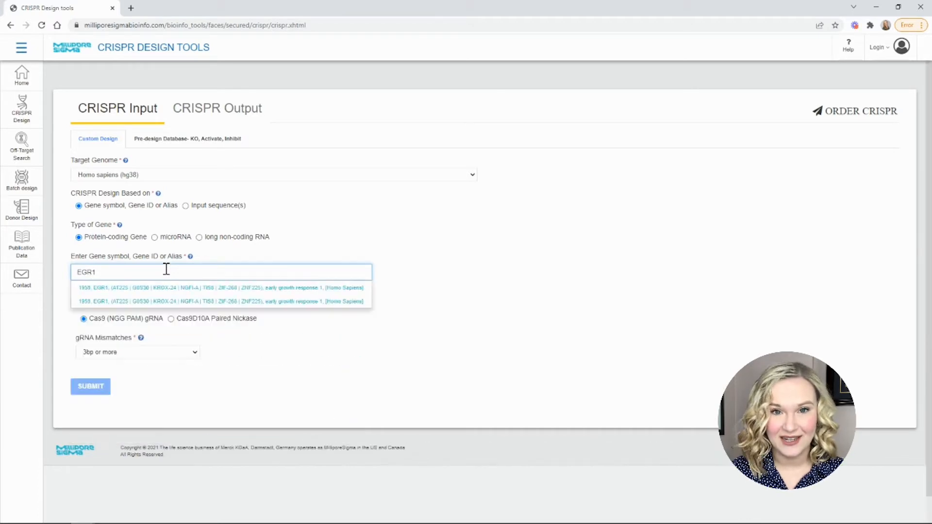
left_click(163, 292)
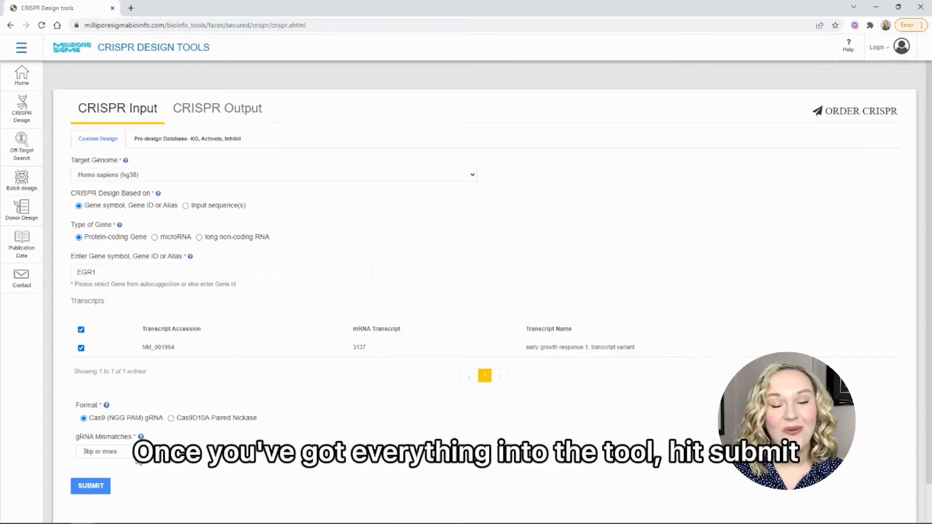
left_click(92, 487)
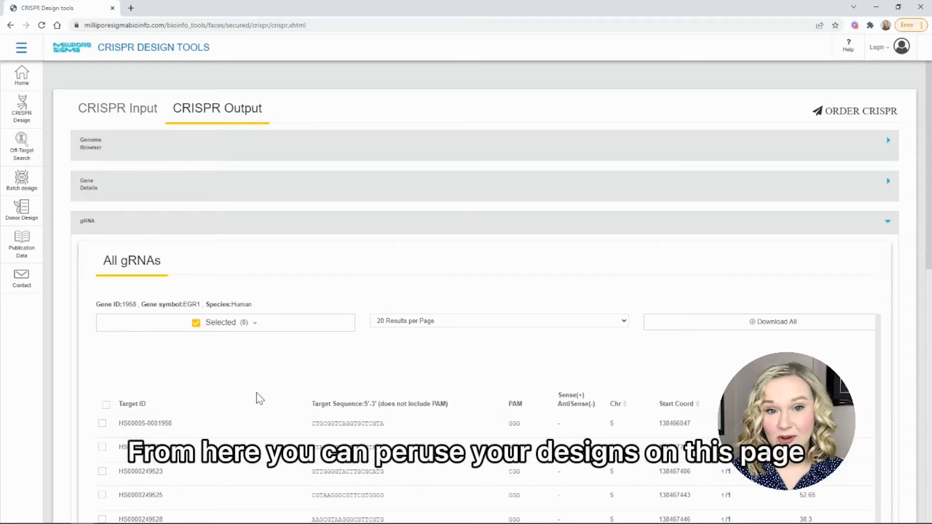
Look through the EGR1 gRNA results table and download all designs as a spreadsheet.
scroll(329, 383, "down", 1)
scroll(329, 384, "down", 5)
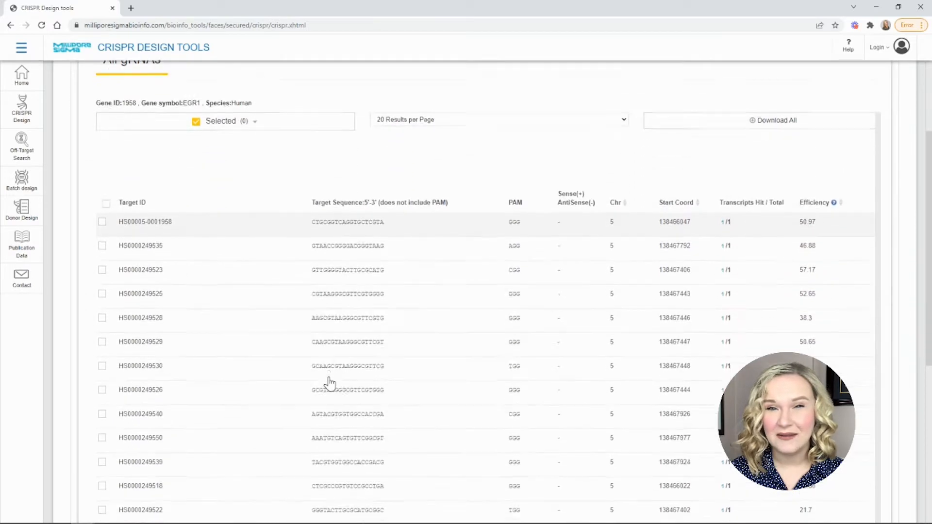
scroll(328, 382, "down", 5)
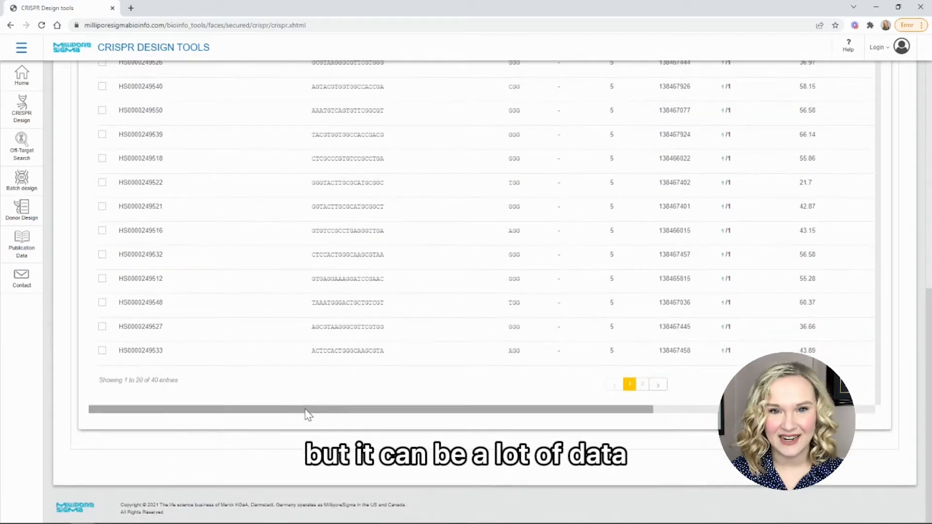
left_click_drag(306, 413, 534, 414)
scroll(583, 392, "up", 6)
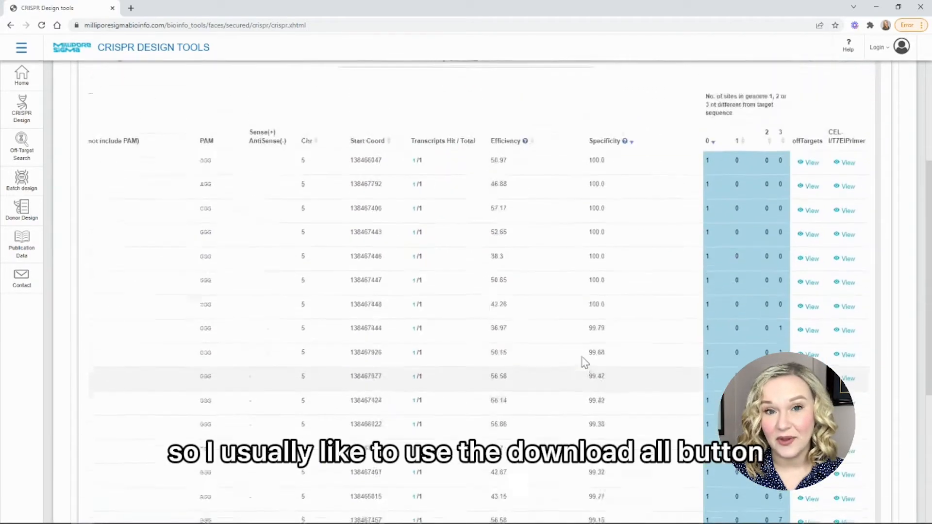
scroll(582, 361, "up", 1)
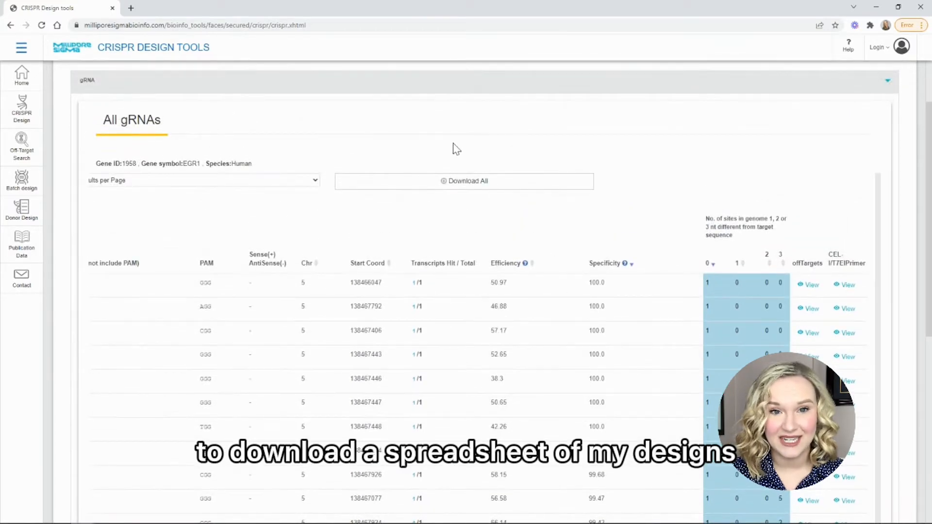
left_click(470, 183)
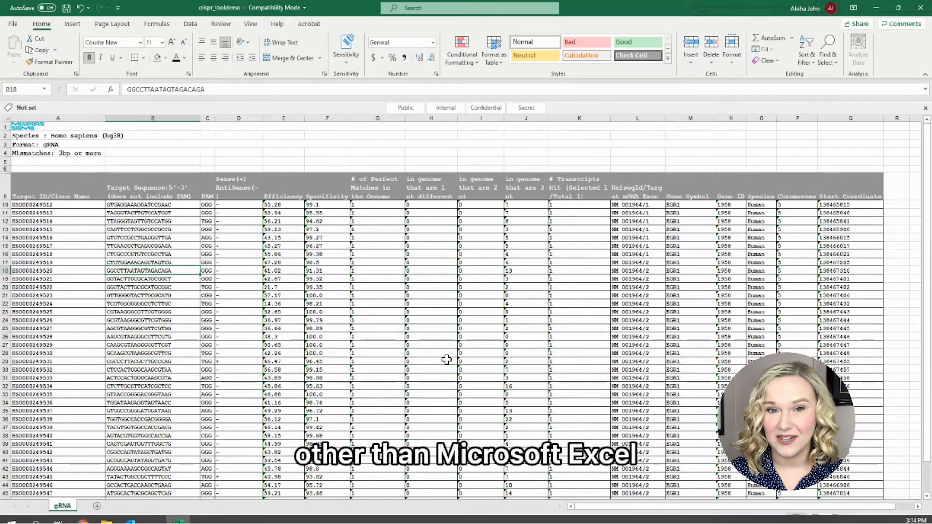
Unmerge all merged cells across the entire gRNA worksheet in Excel.
left_click(6, 118)
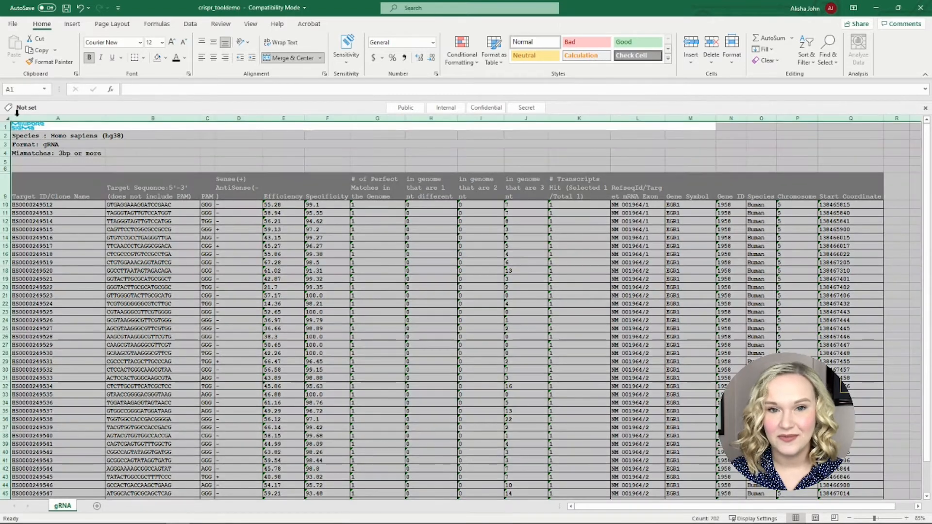
left_click(290, 61)
left_click(334, 154)
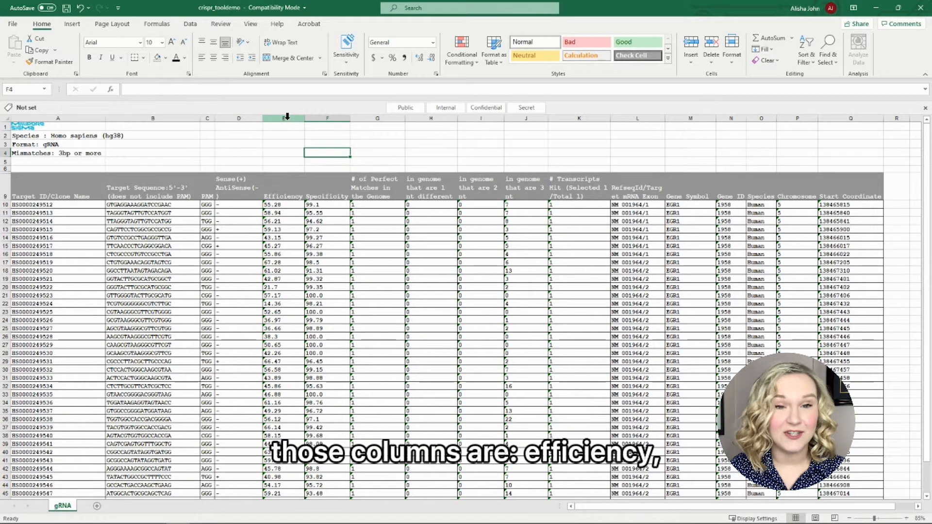
Move the # Transcripts Hit column so that it directly follows the Specificity column.
left_click(287, 118)
left_click(323, 118)
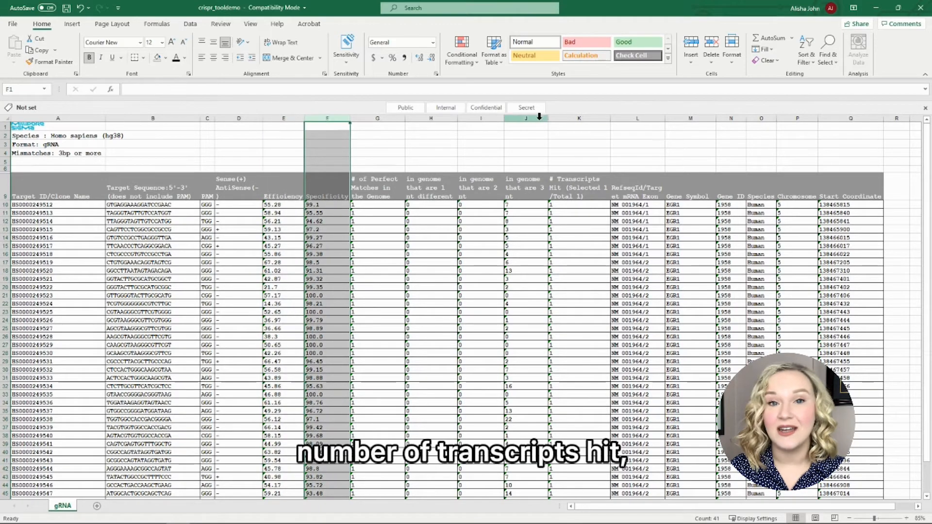
left_click(582, 118)
left_click(840, 118)
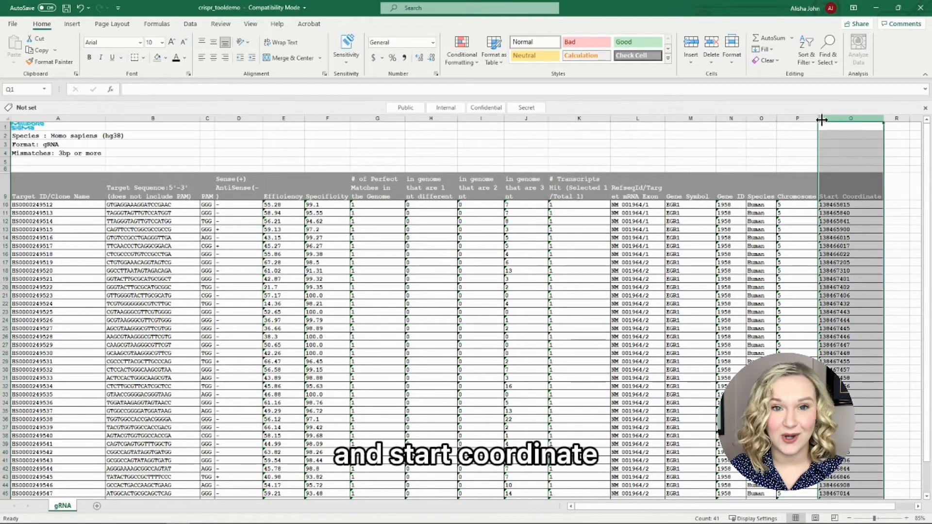
left_click(591, 118)
key("ctrl+x")
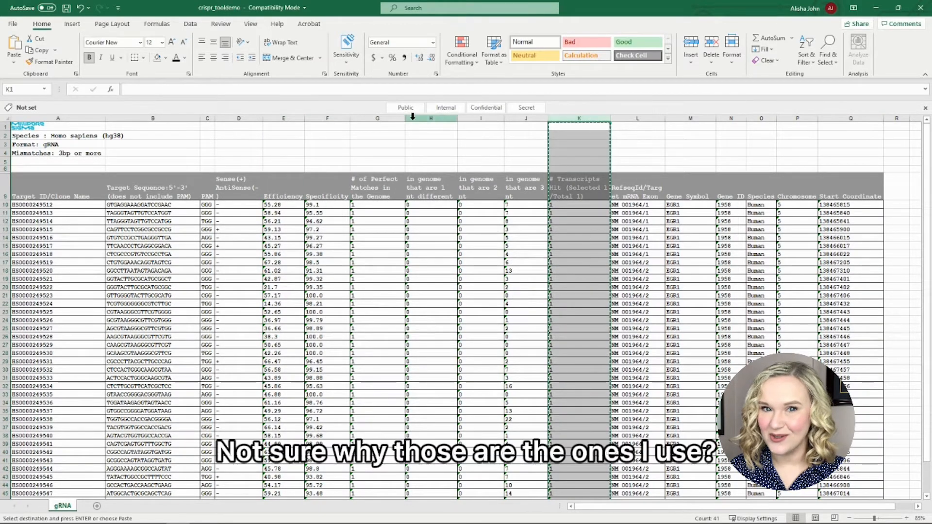
right_click(375, 118)
left_click(406, 200)
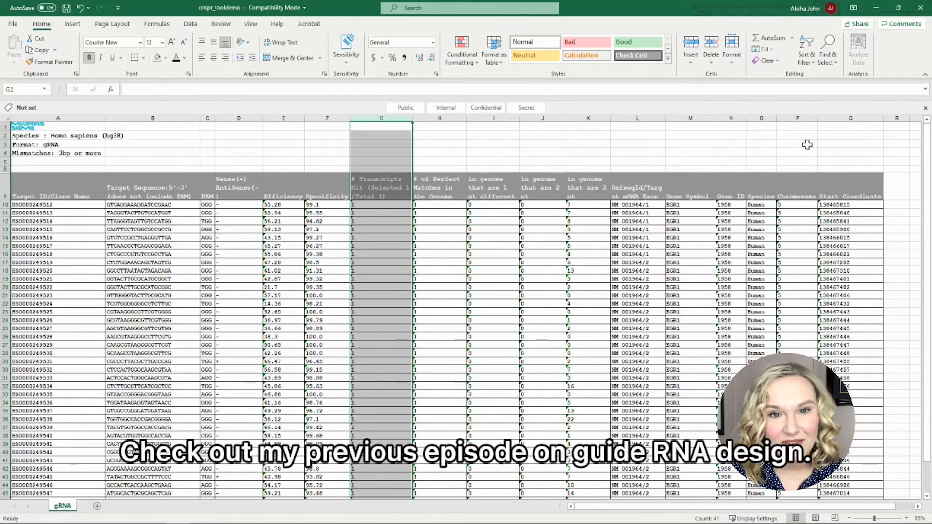
Move the Start Coordinate column so that it directly follows the # Transcripts Hit column.
left_click(859, 117)
key("ctrl+x")
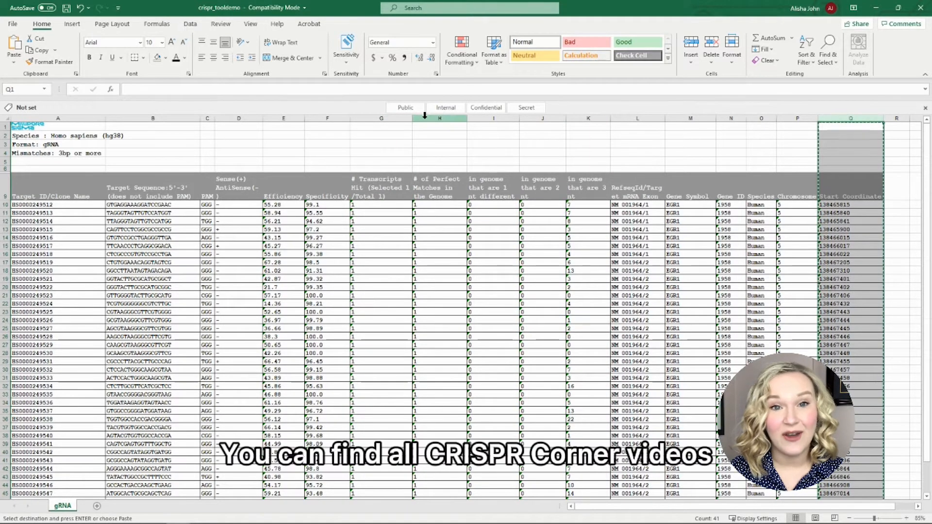
right_click(432, 119)
left_click(461, 200)
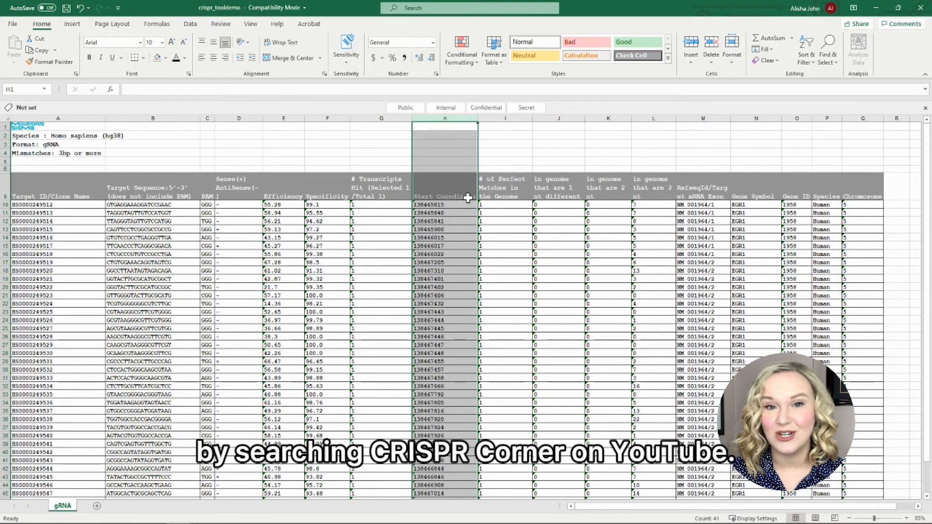
left_click(461, 210)
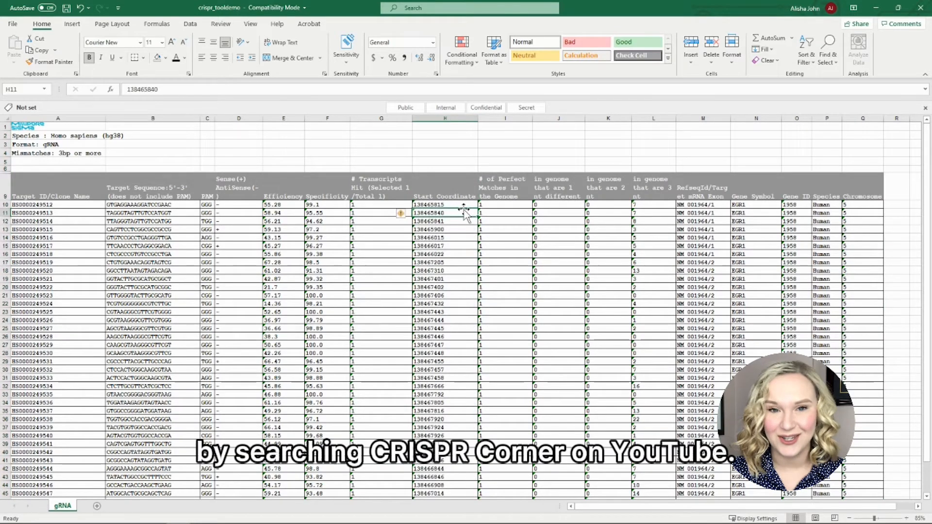
Sort the full guide table with headers by Specificity Z to A, then Efficiency Z to A, treating anything that looks like a number as a number.
left_click(43, 181)
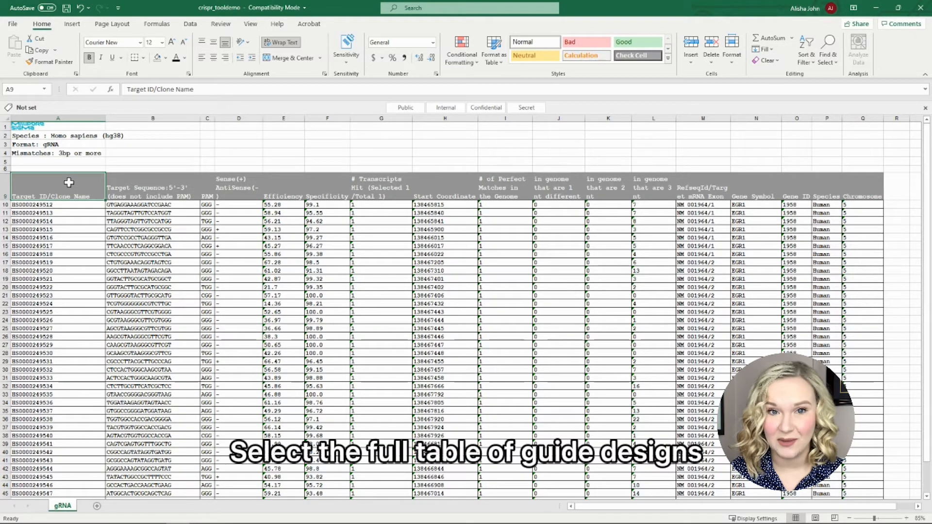
key("ctrl+shift+Right")
key("ctrl+shift+Down")
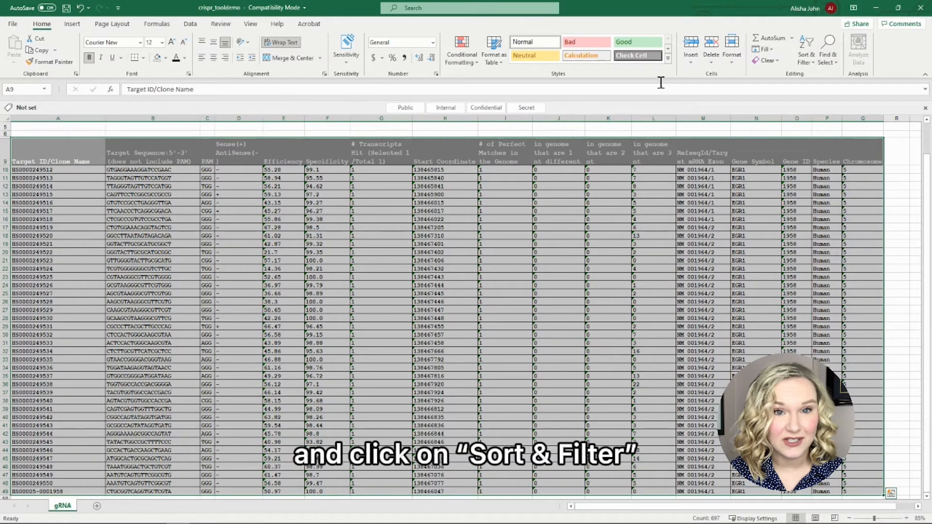
left_click(806, 49)
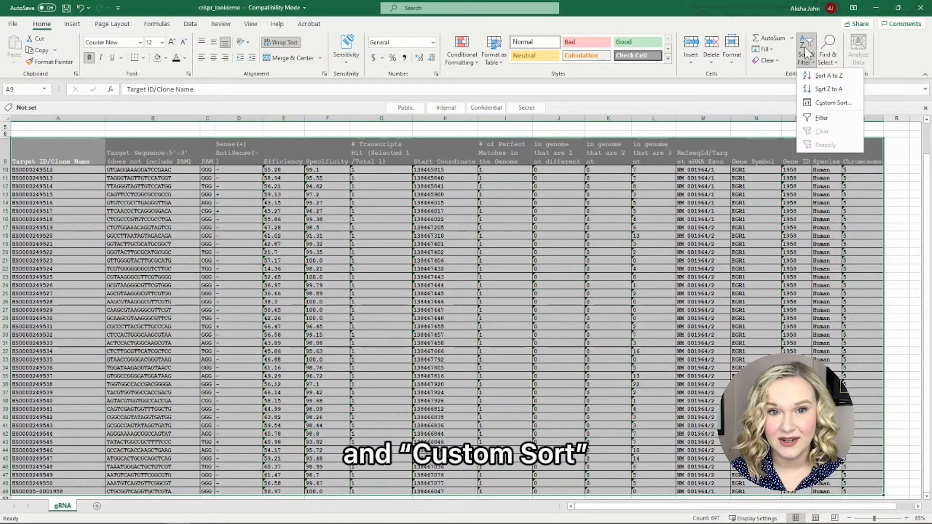
left_click(819, 104)
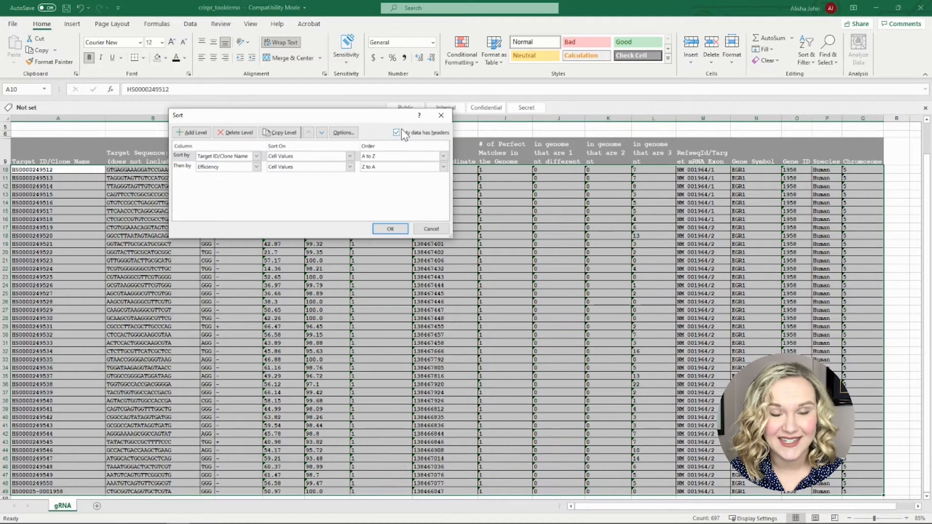
left_click(257, 156)
left_click(243, 200)
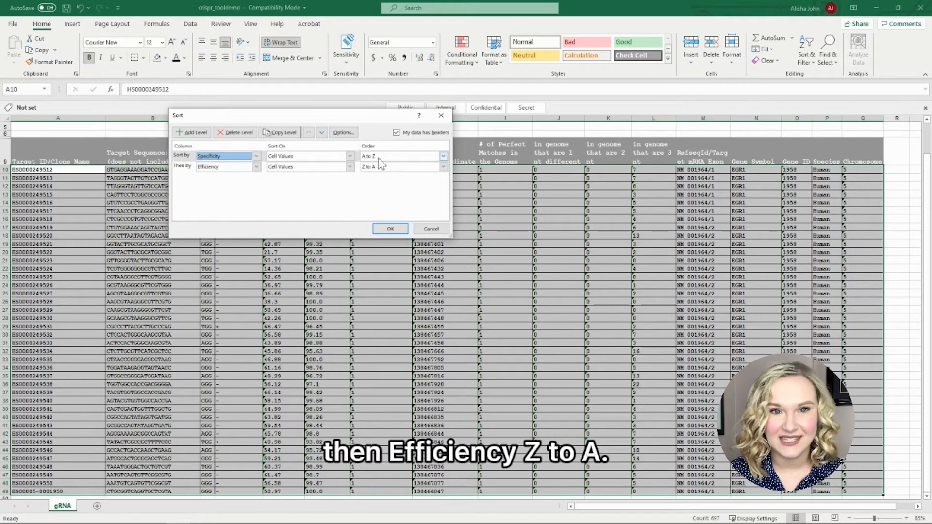
left_click(378, 156)
left_click(383, 170)
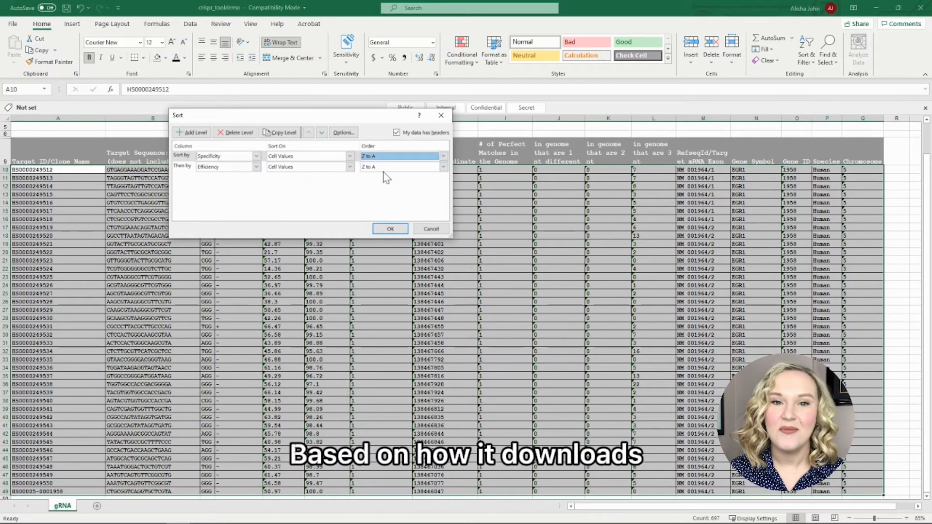
left_click(390, 229)
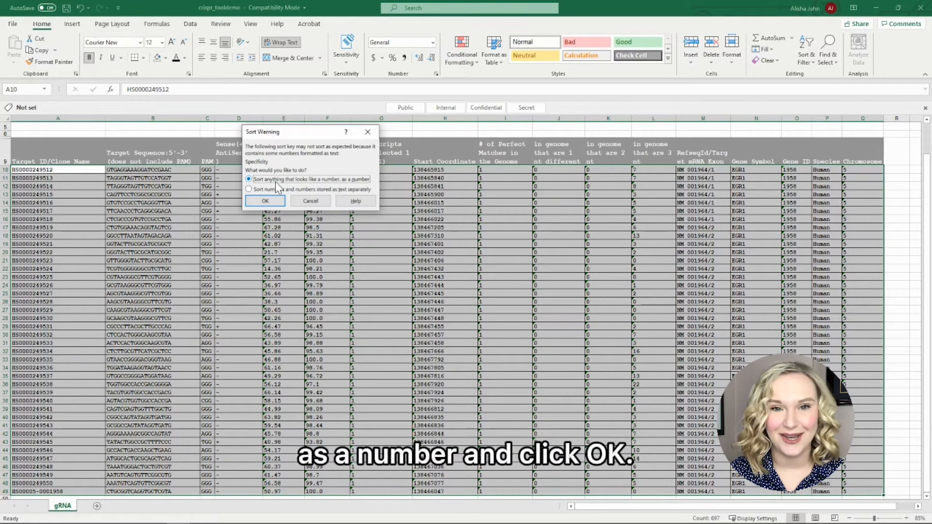
left_click(263, 201)
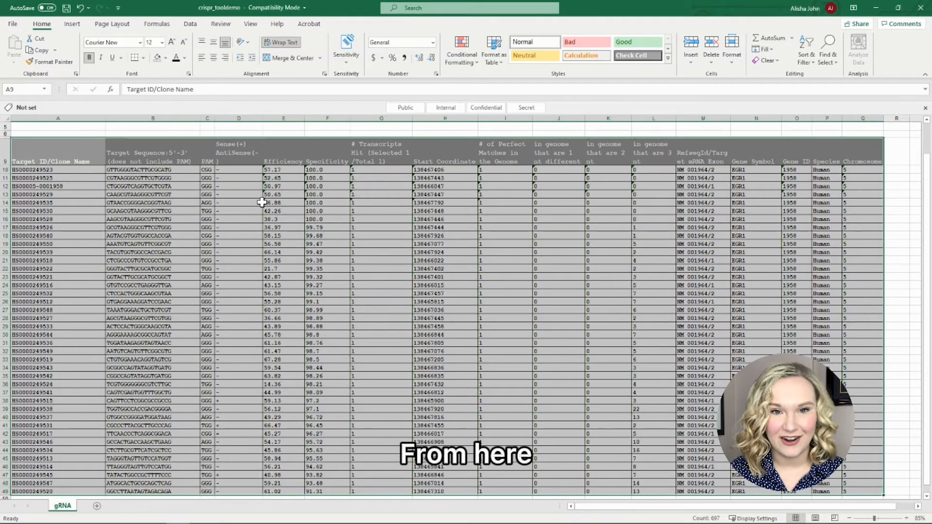
Fill rows 10 to 15, the top-ranked guides by specificity and efficiency, with light green.
left_click(236, 205)
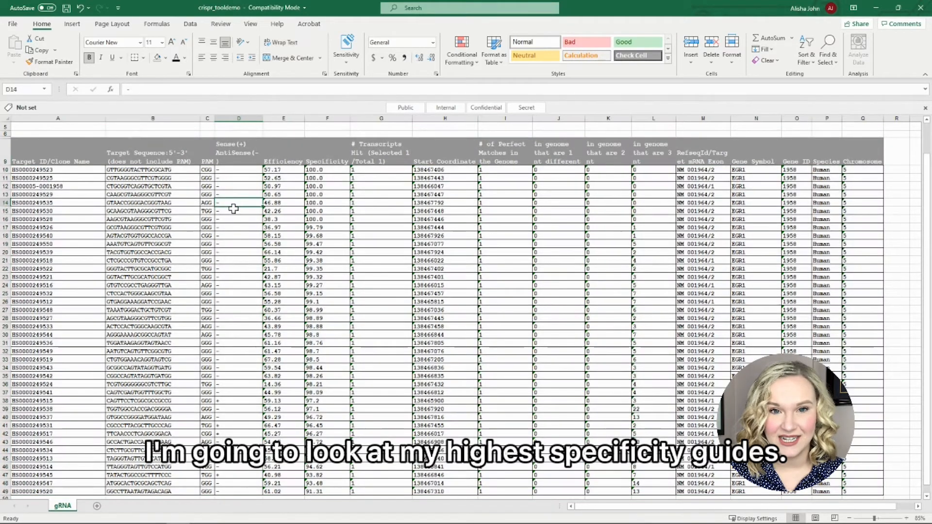
left_click_drag(327, 170, 328, 218)
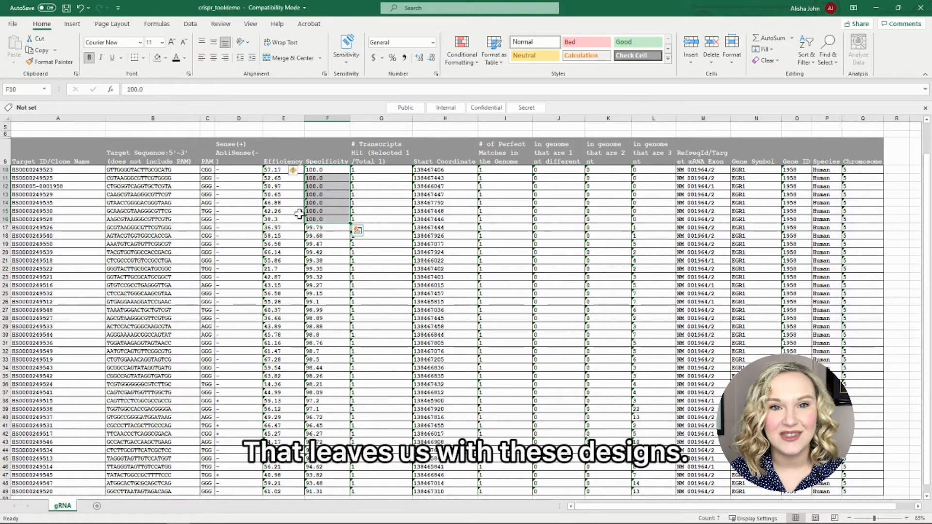
left_click_drag(285, 211, 287, 170)
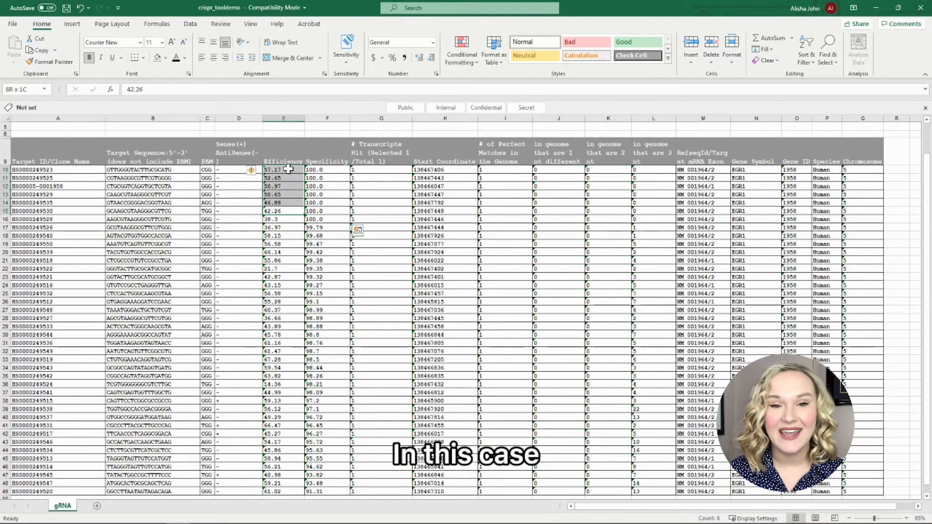
left_click_drag(5, 170, 3, 208)
left_click(166, 58)
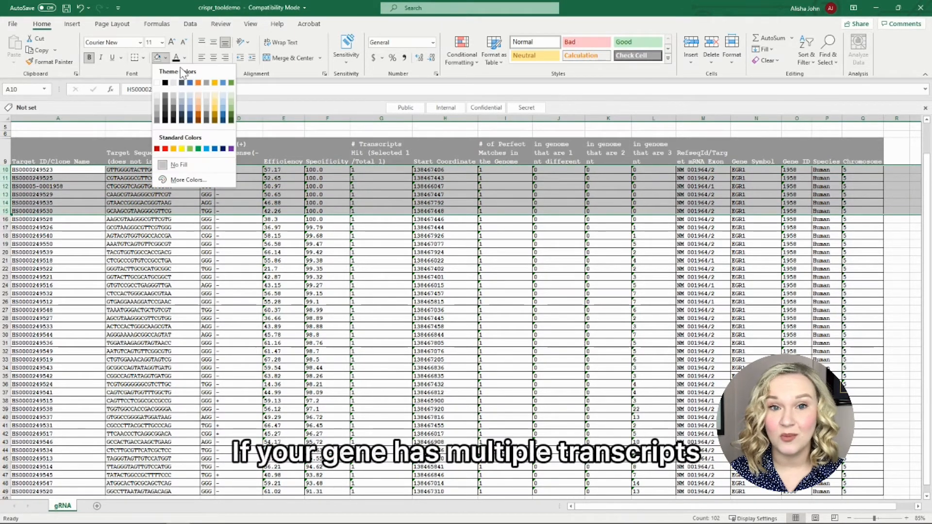
left_click(231, 114)
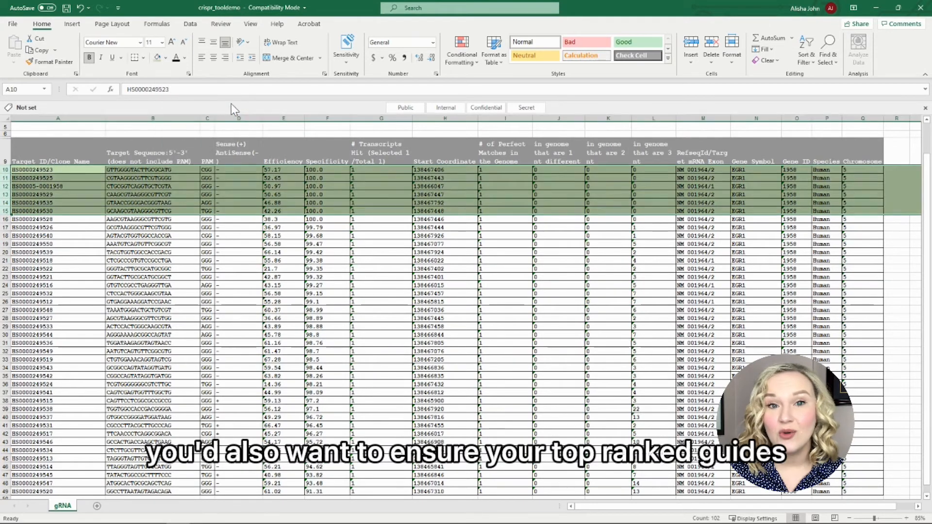
Examine the transcripts hit and the start coordinates of the green guides, comparing the start coordinates in rows 13 and 15.
left_click(383, 193)
left_click_drag(384, 146, 379, 209)
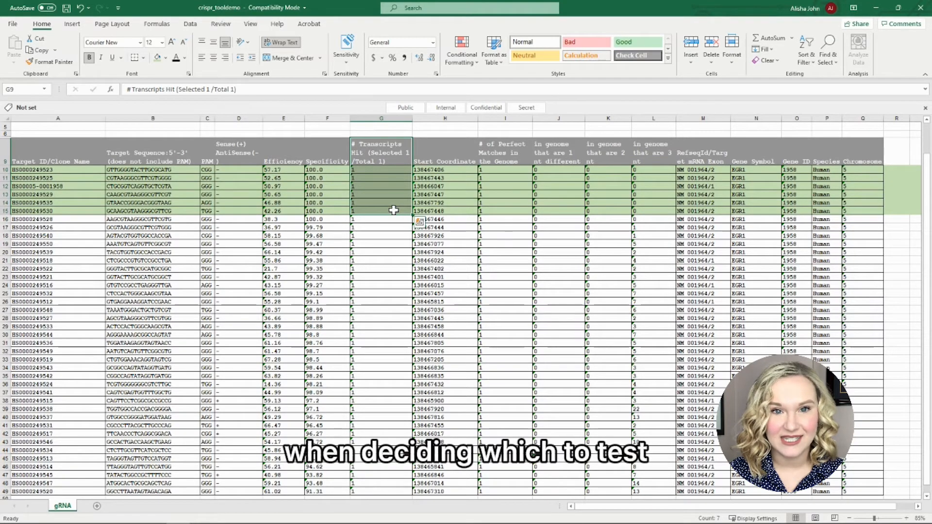
left_click(393, 209)
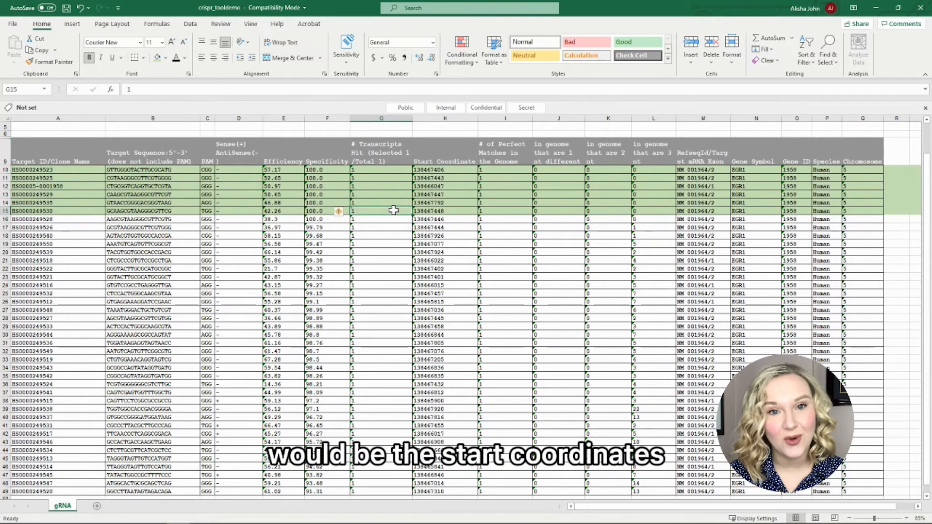
left_click_drag(465, 146, 461, 214)
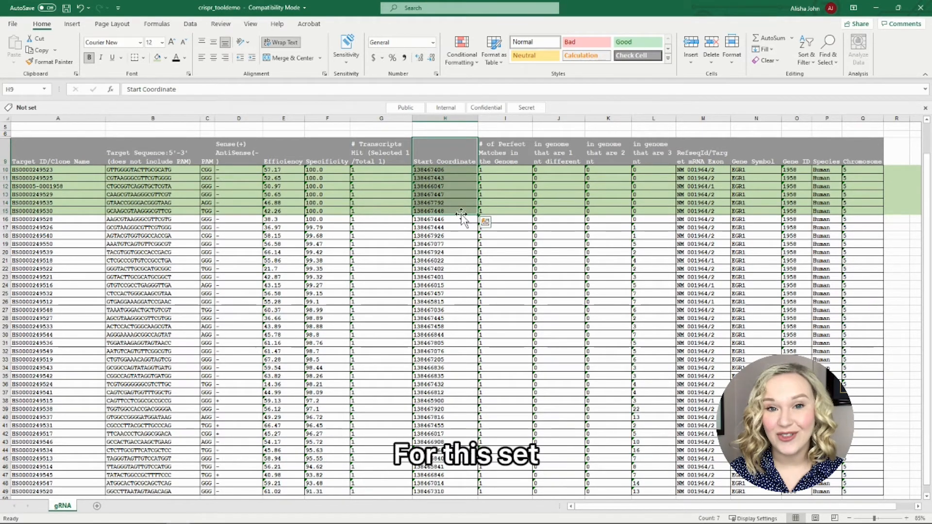
left_click(455, 171)
left_click(456, 179)
left_click(455, 188)
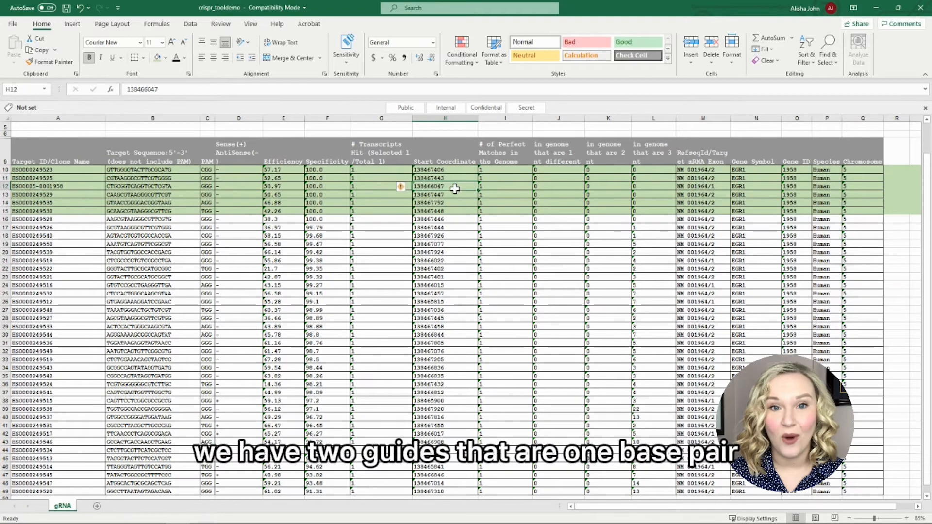
left_click(454, 194)
left_click(454, 212, "ctrl")
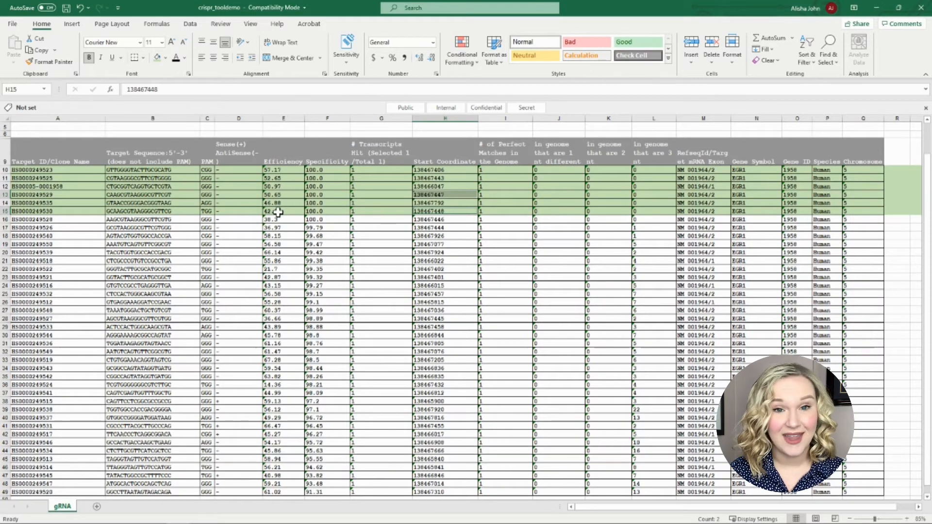
Remove the fill from guide row 15 and select the target sequences of the green guides in B10:B14.
left_click(251, 213)
left_click(5, 212)
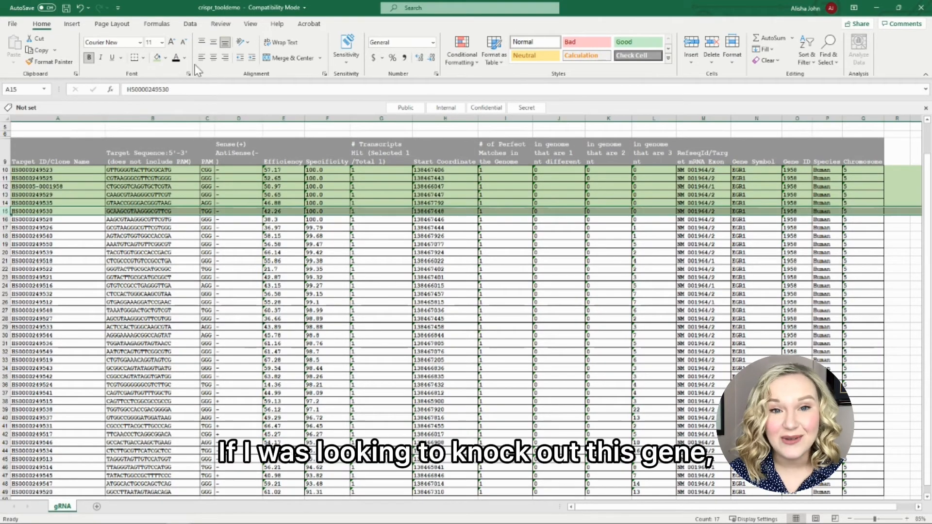
left_click(166, 57)
left_click(181, 165)
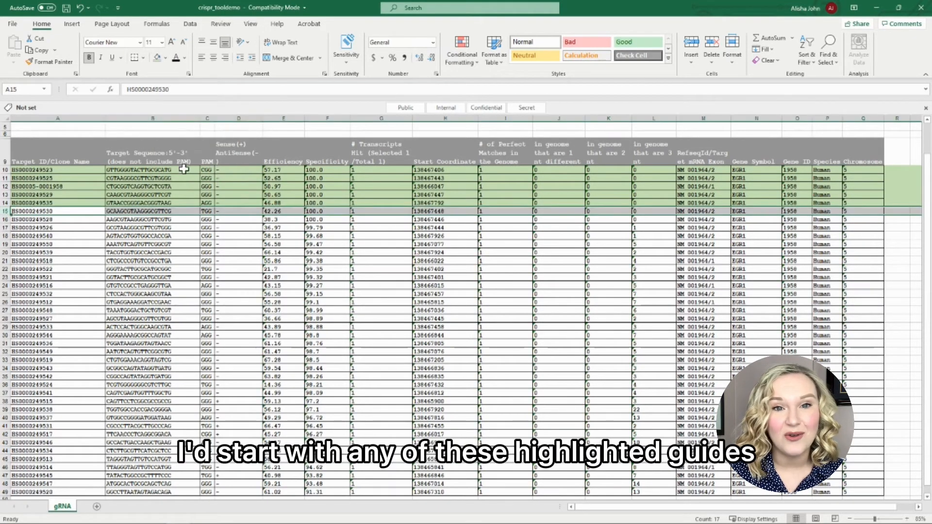
left_click(226, 209)
left_click_drag(145, 170, 143, 201)
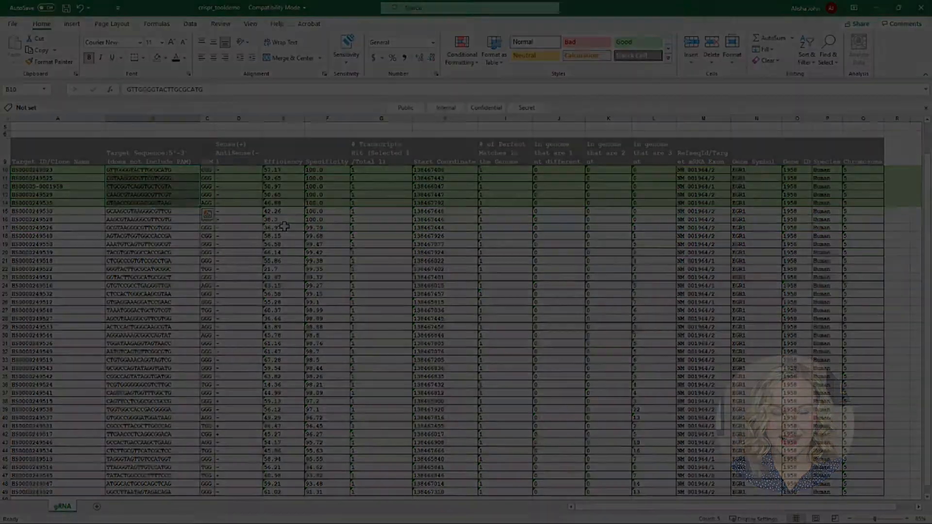